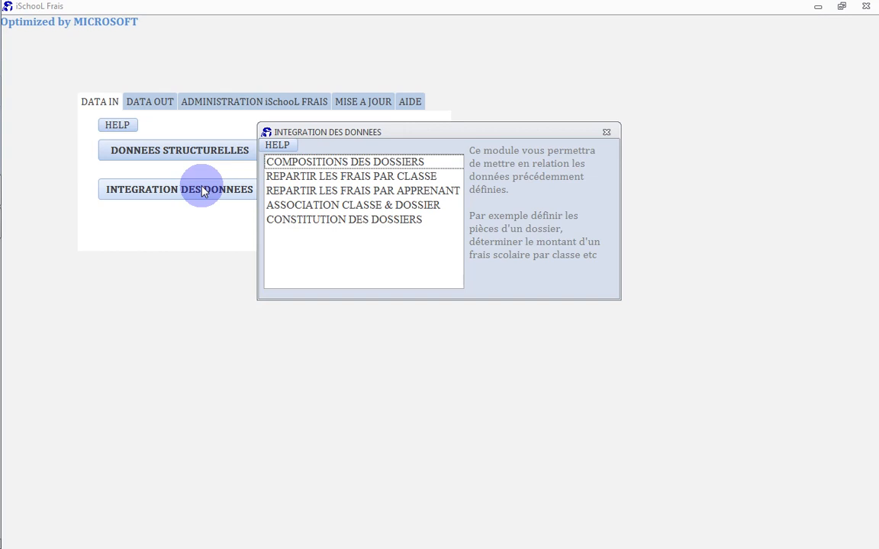
# Step: Open the file composition module (COMPOSITIONS DES DOSSIERS) and choose LEDOSSIER as the rubrique
pyautogui.click(349, 164)
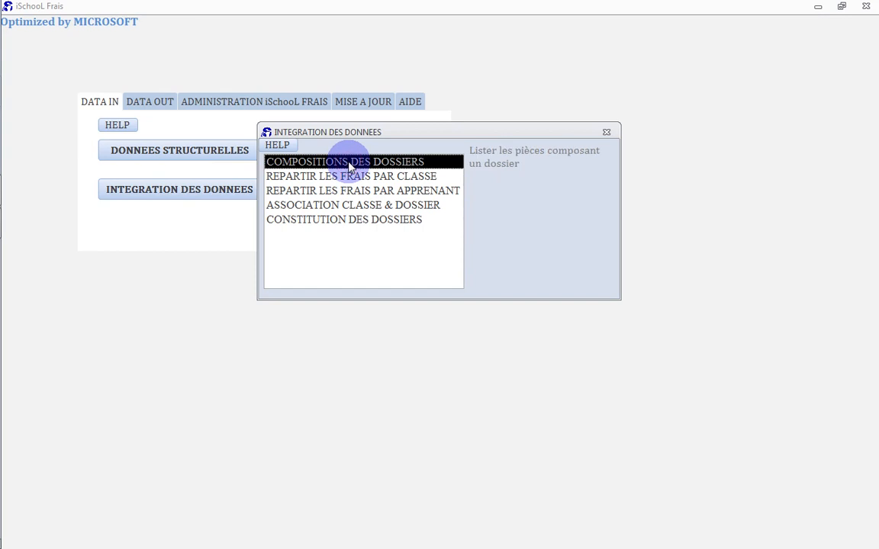
pyautogui.doubleClick(349, 163)
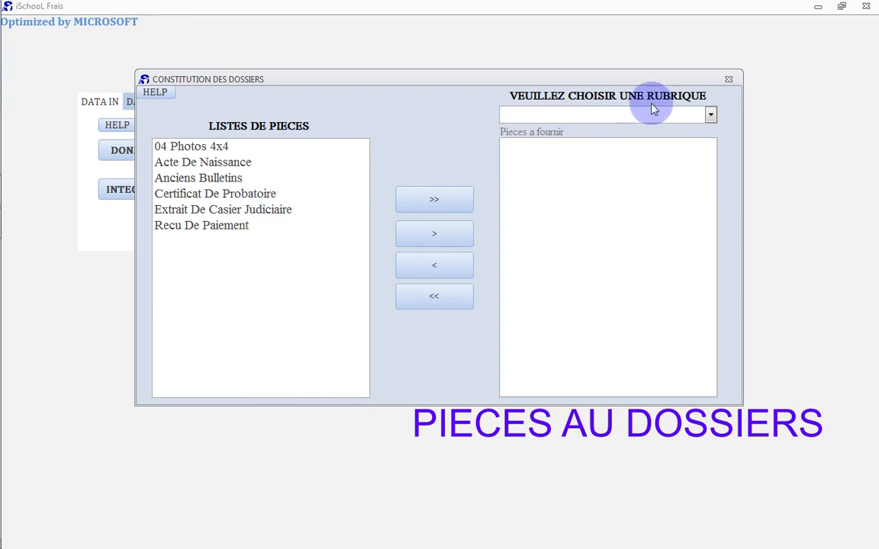
pyautogui.click(711, 115)
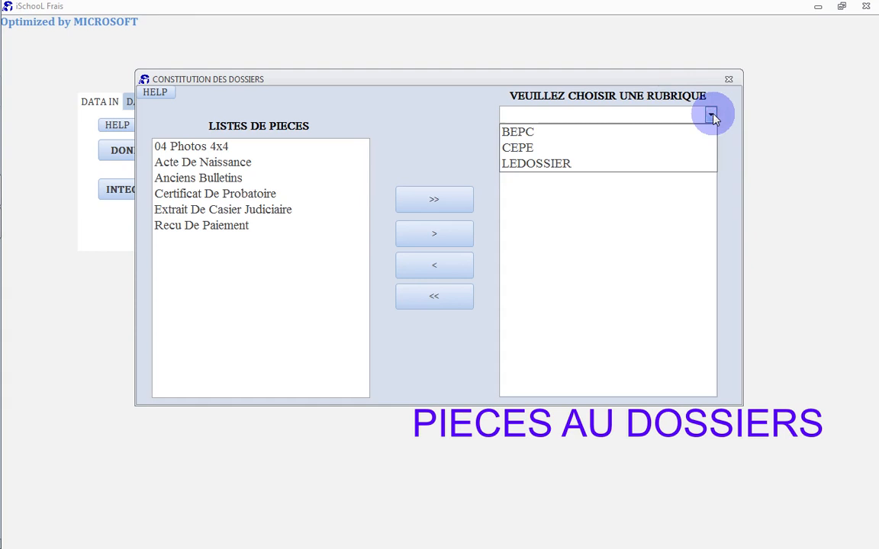
pyautogui.click(536, 163)
# Step: Add 04 Photos 4x4, Anciens Bulletins and Certificat De Probatoire to LEDOSSIER's required pieces, then remove Certificat De Probatoire
pyautogui.click(218, 148)
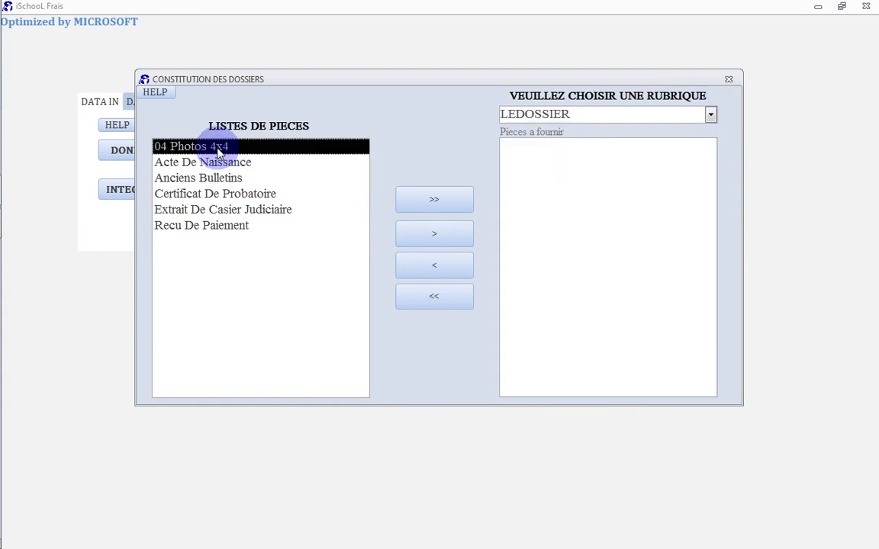
pyautogui.keyDown('ctrl'); pyautogui.click(223, 178); pyautogui.keyUp('ctrl')
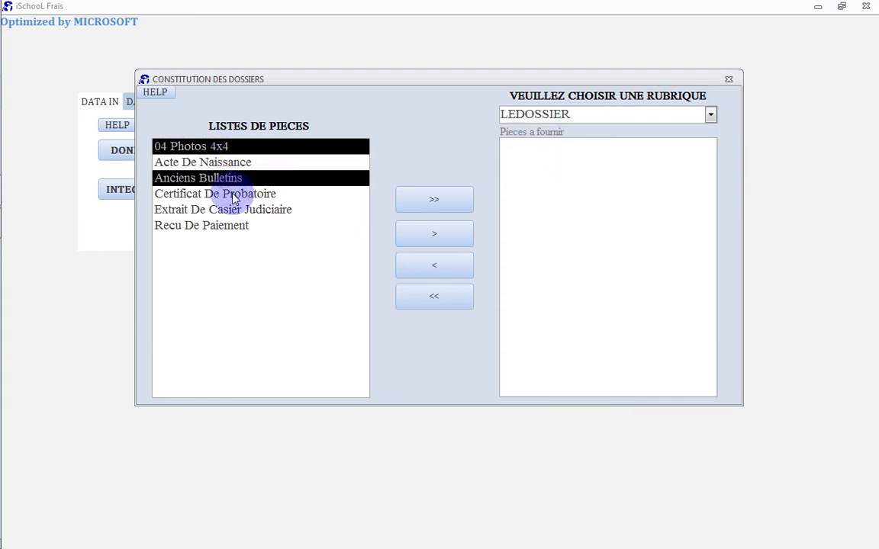
pyautogui.keyDown('ctrl'); pyautogui.click(234, 195); pyautogui.keyUp('ctrl')
pyautogui.click(443, 243)
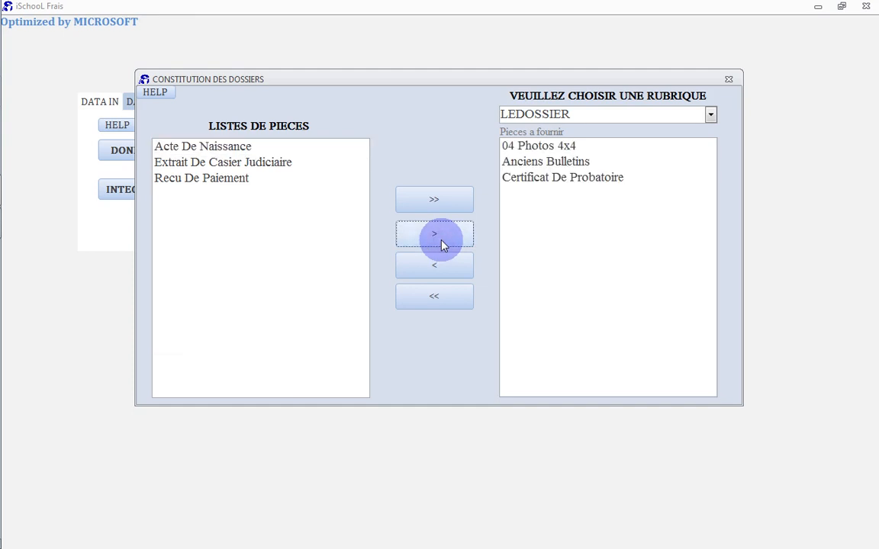
pyautogui.click(557, 180)
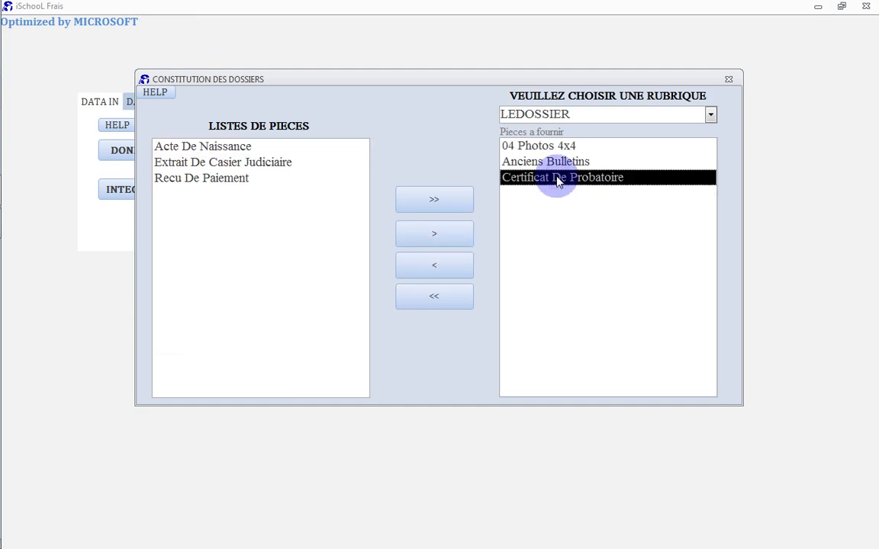
pyautogui.click(438, 269)
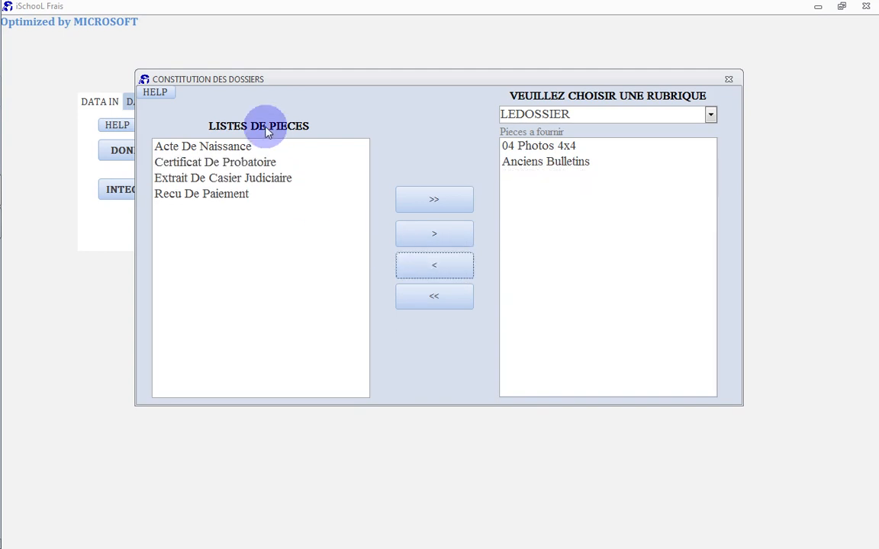
# Step: Assign all remaining pieces to LEDOSSIER at once, then remove every piece from it
pyautogui.click(419, 201)
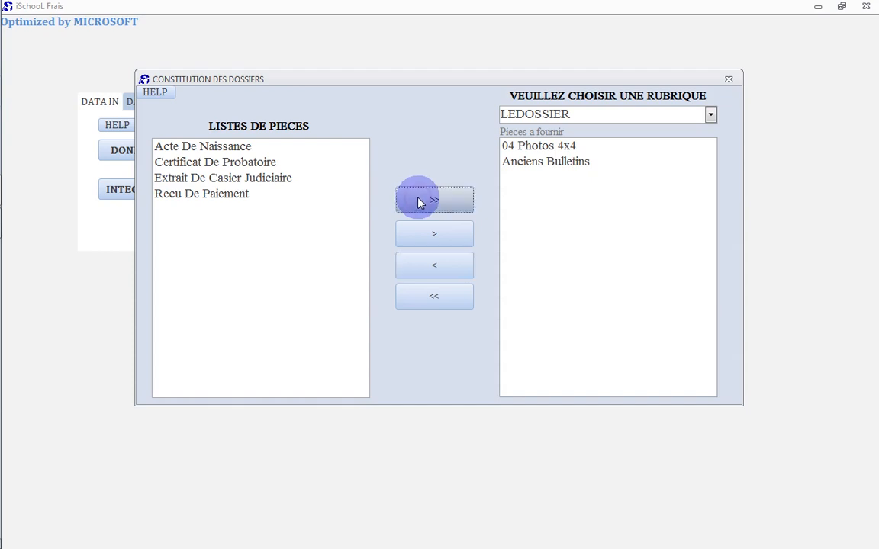
pyautogui.click(434, 297)
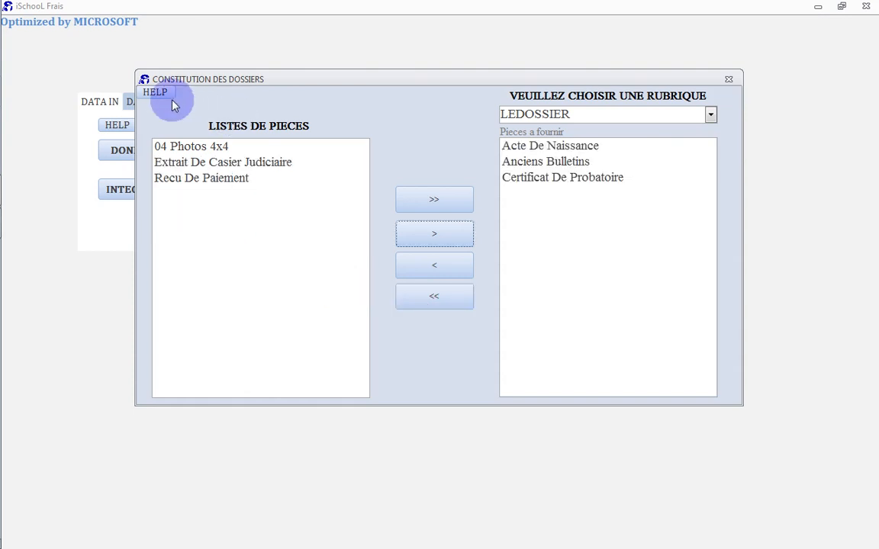
# Step: Consult the help page on composing files, then close the help and the piece assignment form
pyautogui.click(158, 95)
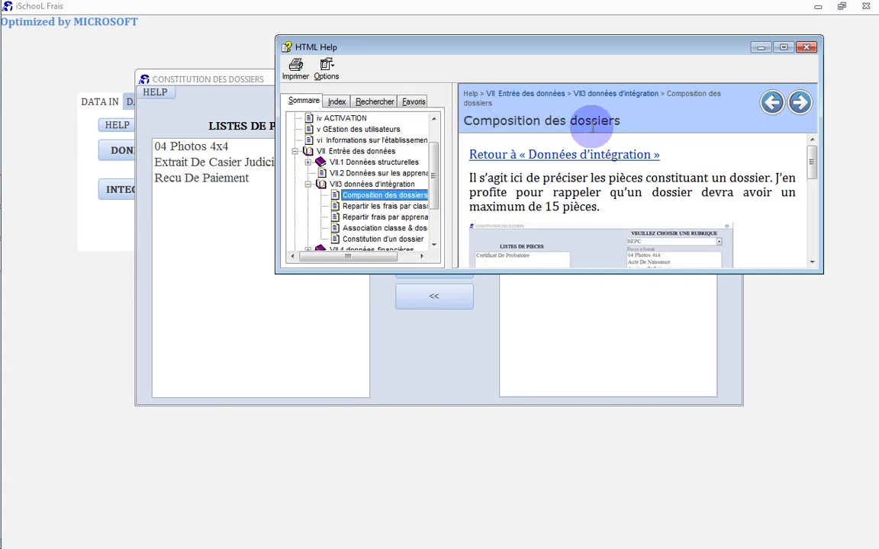
pyautogui.click(807, 48)
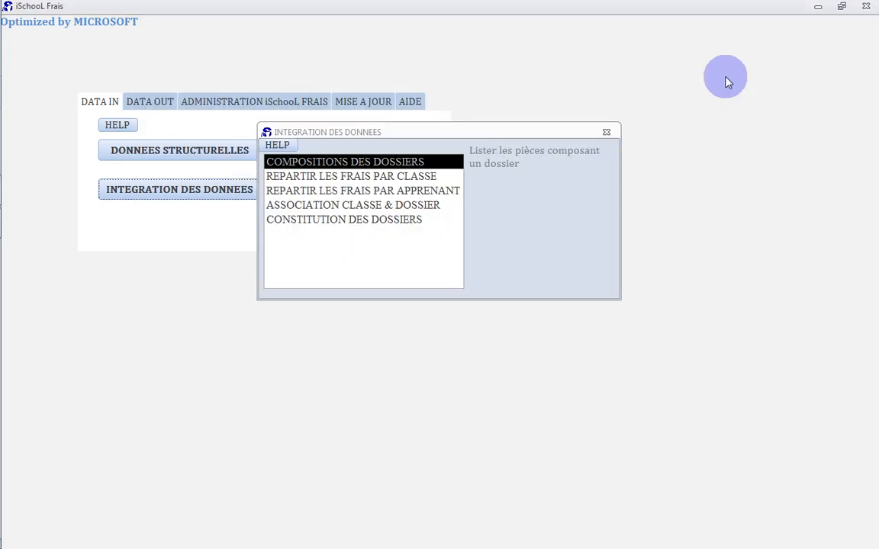
# Step: Open the fee distribution by class, choose the RECETTEPARCLASSE rubrique and set the amount to 45 000
pyautogui.click(369, 179)
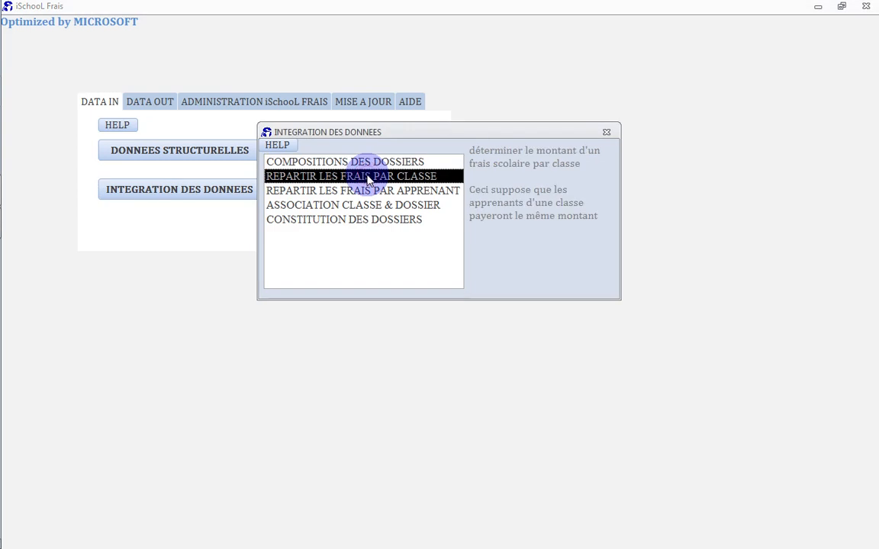
pyautogui.doubleClick(369, 179)
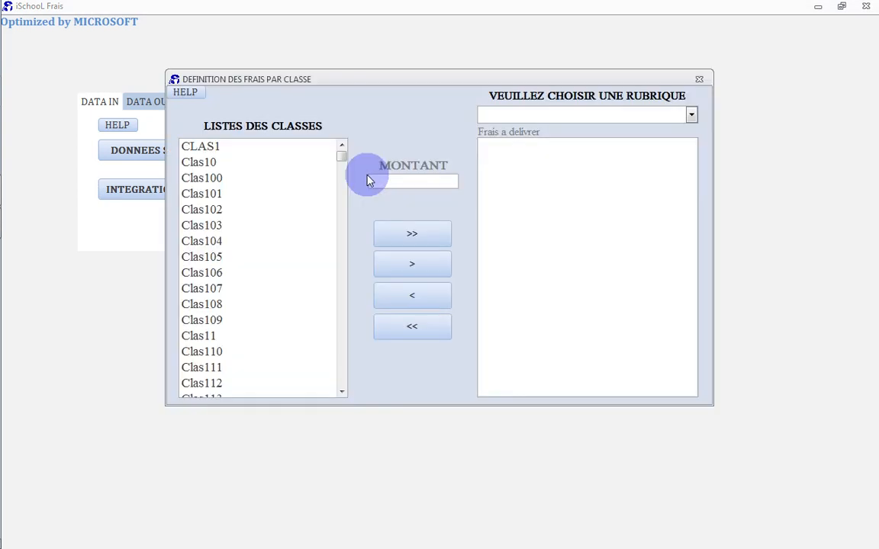
pyautogui.click(691, 115)
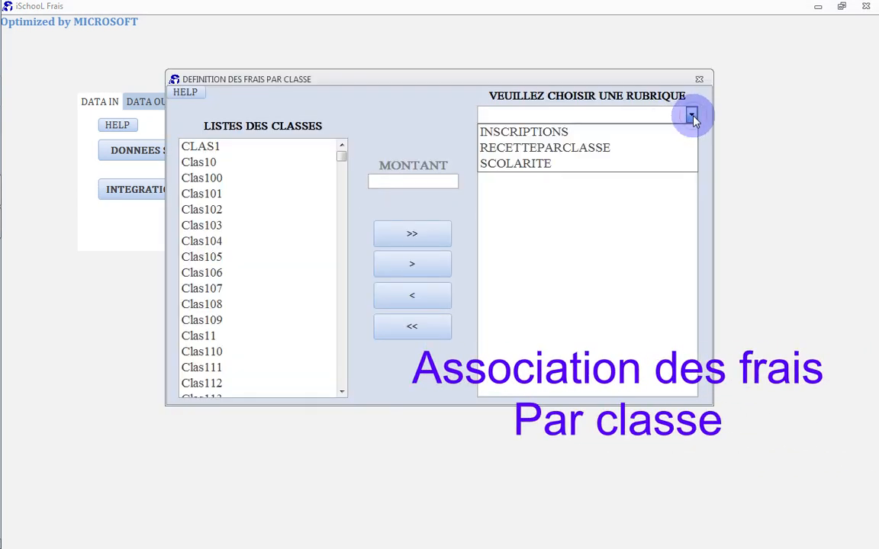
pyautogui.click(624, 148)
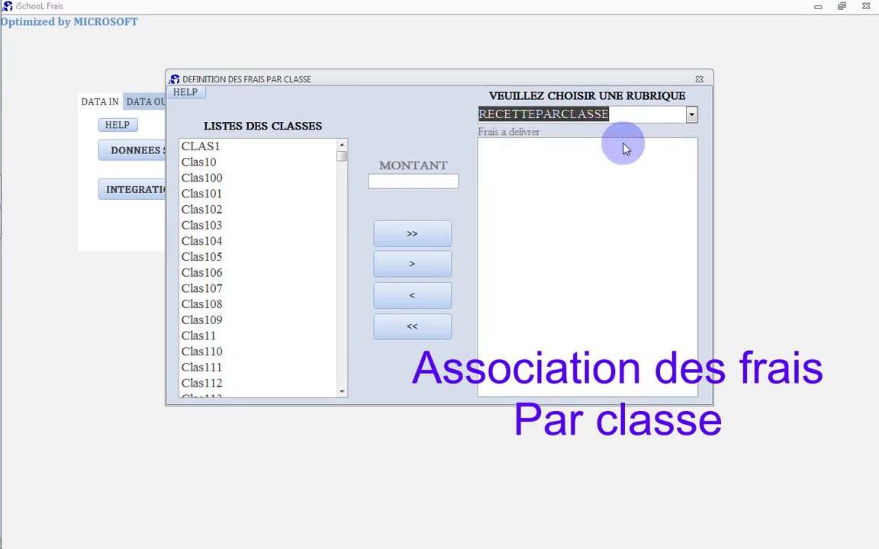
pyautogui.click(410, 180)
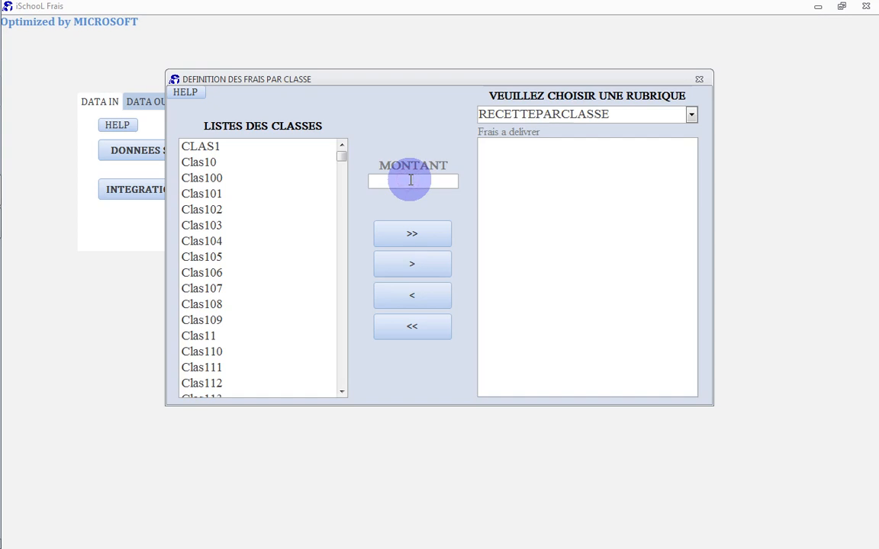
pyautogui.write('45 000')
# Step: Assign the 45 000 fee to CLAS1, Clas10, Clas104, Clas107, Clas11 and Clas111
pyautogui.click(232, 151)
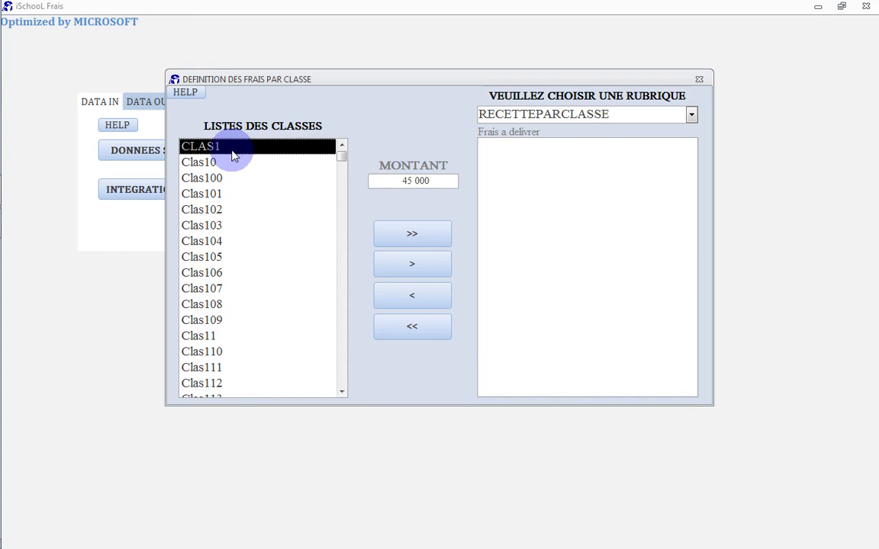
pyautogui.keyDown('ctrl'); pyautogui.click(232, 163); pyautogui.keyUp('ctrl')
pyautogui.keyDown('ctrl'); pyautogui.click(221, 243); pyautogui.keyUp('ctrl')
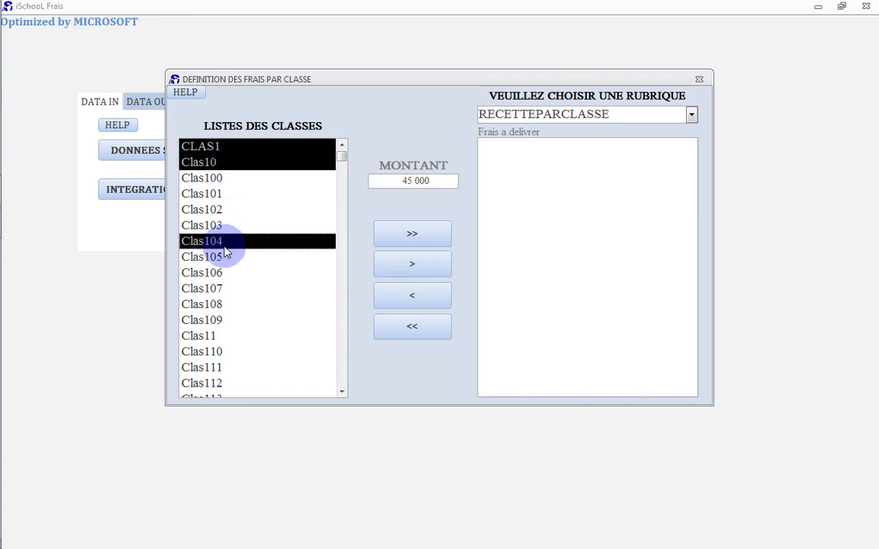
pyautogui.keyDown('ctrl'); pyautogui.click(216, 290); pyautogui.keyUp('ctrl')
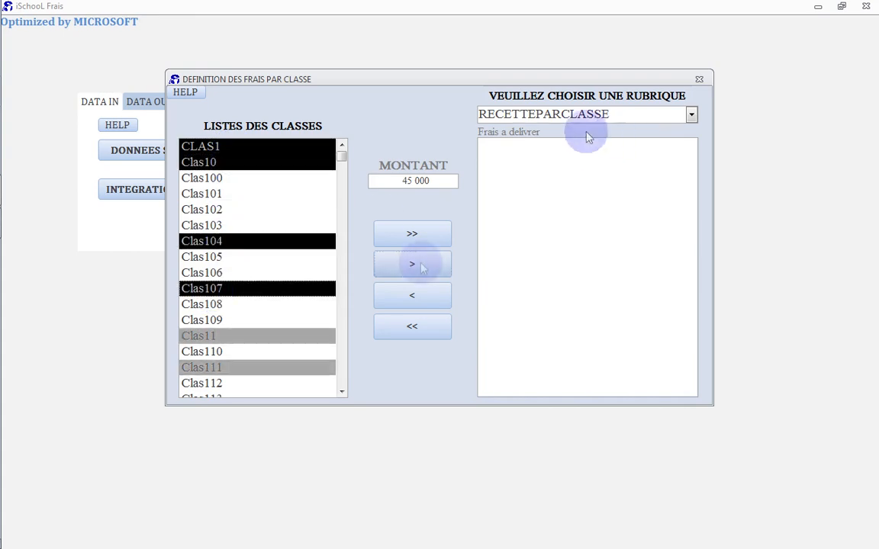
pyautogui.click(419, 264)
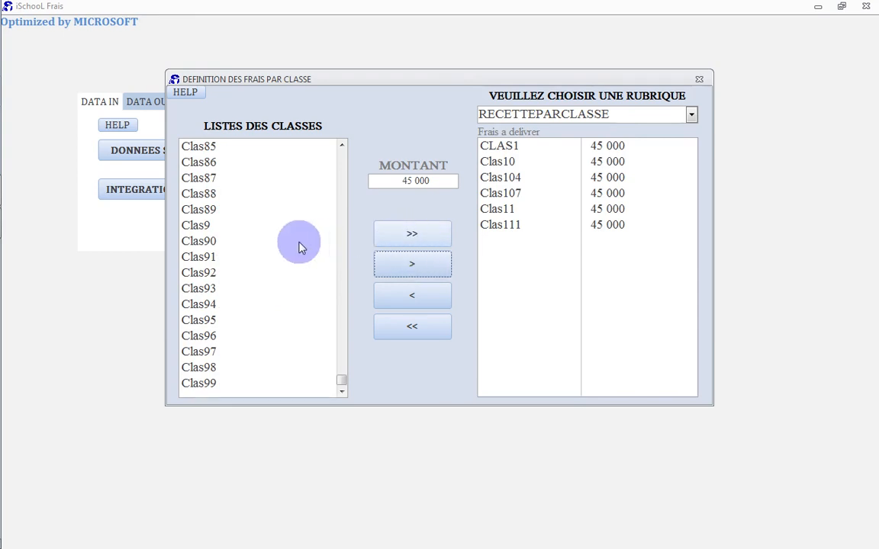
# Step: Assign the 45 000 fee to all remaining classes, then remove every class from the rubrique
pyautogui.click(425, 238)
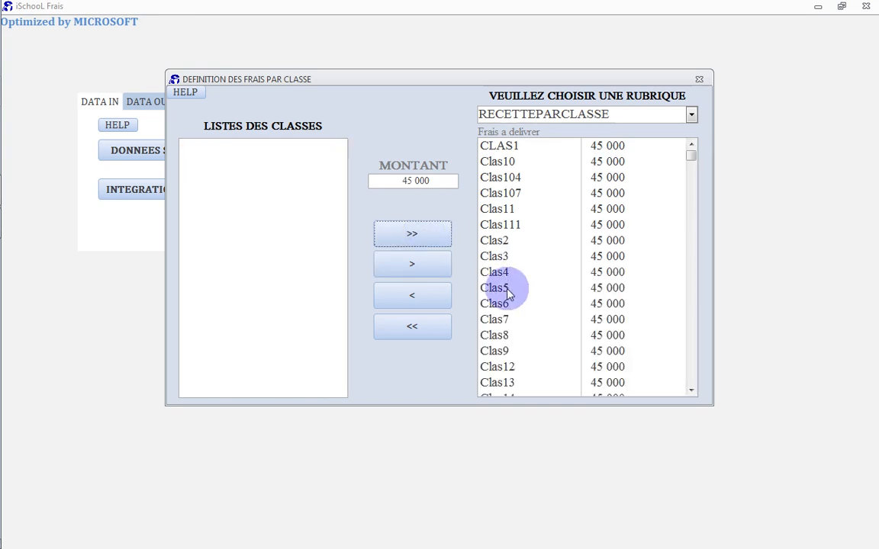
pyautogui.click(422, 330)
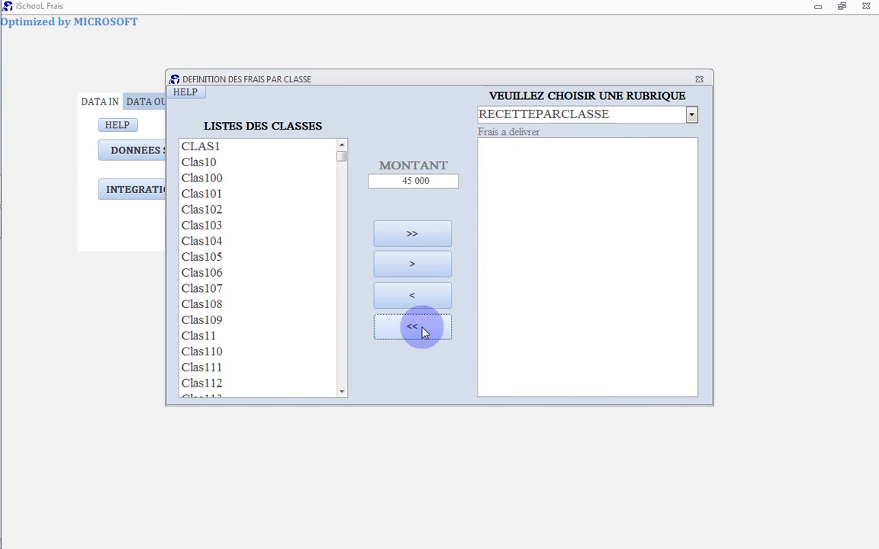
# Step: Assign the 45 000 fee to only Clas100, Clas102 and Clas103 under RECETTEPARCLASSE
pyautogui.click(219, 182)
pyautogui.keyDown('ctrl'); pyautogui.click(220, 210); pyautogui.keyUp('ctrl')
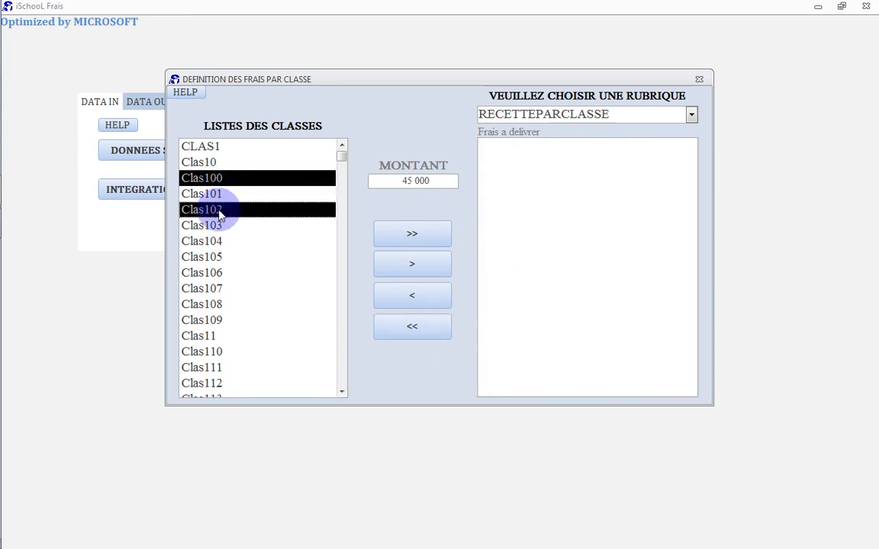
pyautogui.keyDown('ctrl'); pyautogui.click(219, 226); pyautogui.keyUp('ctrl')
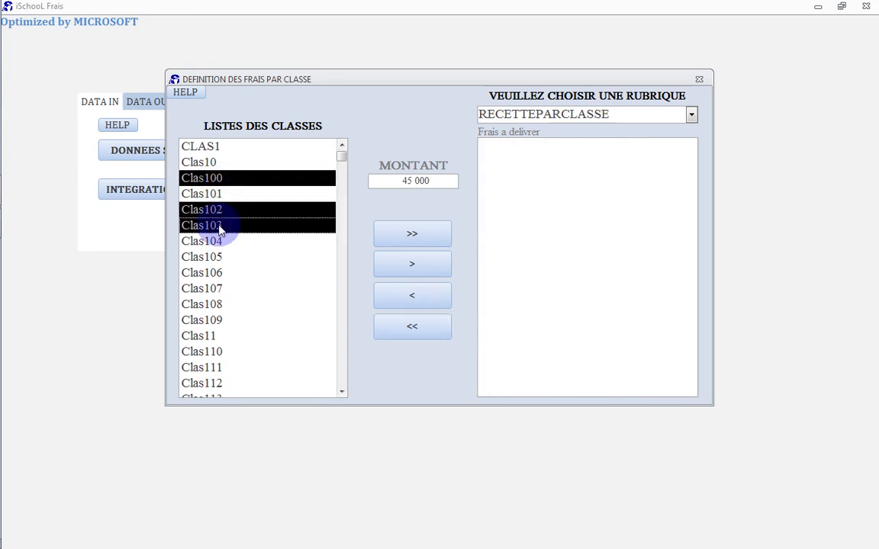
pyautogui.click(406, 264)
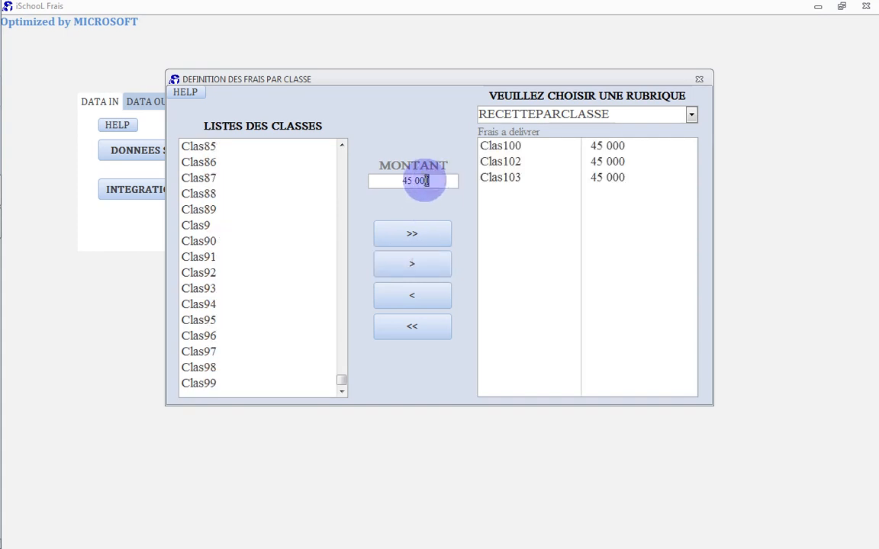
# Step: Set the amount to 30 550, assign it to Clas93, Clas9 and Clas87, and close the class fee form
pyautogui.moveTo(428, 182); pyautogui.dragTo(395, 181)
pyautogui.write('30 55')
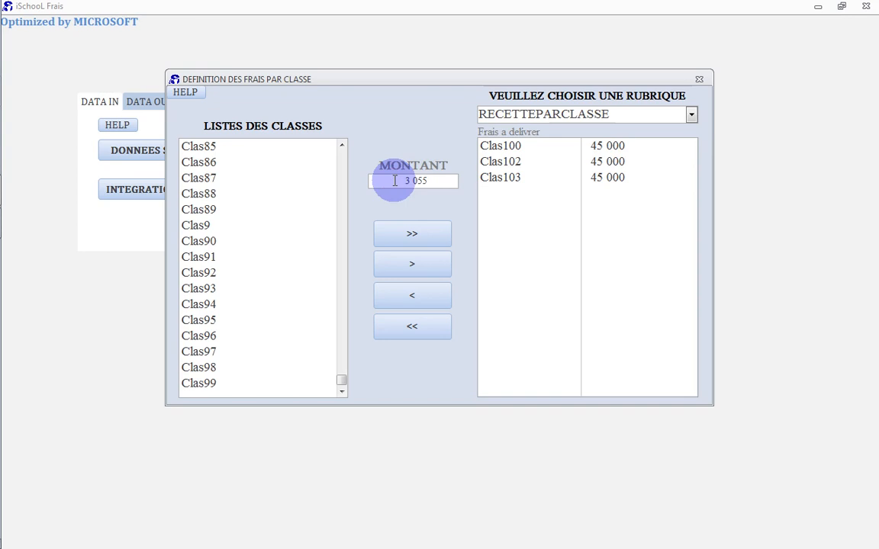
pyautogui.write('0')
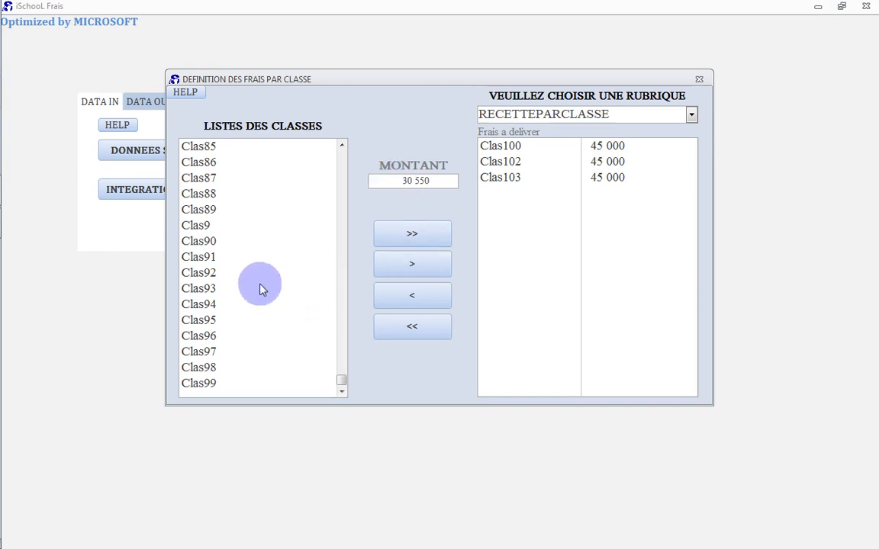
pyautogui.click(184, 289)
pyautogui.keyDown('ctrl'); pyautogui.click(197, 225); pyautogui.keyUp('ctrl')
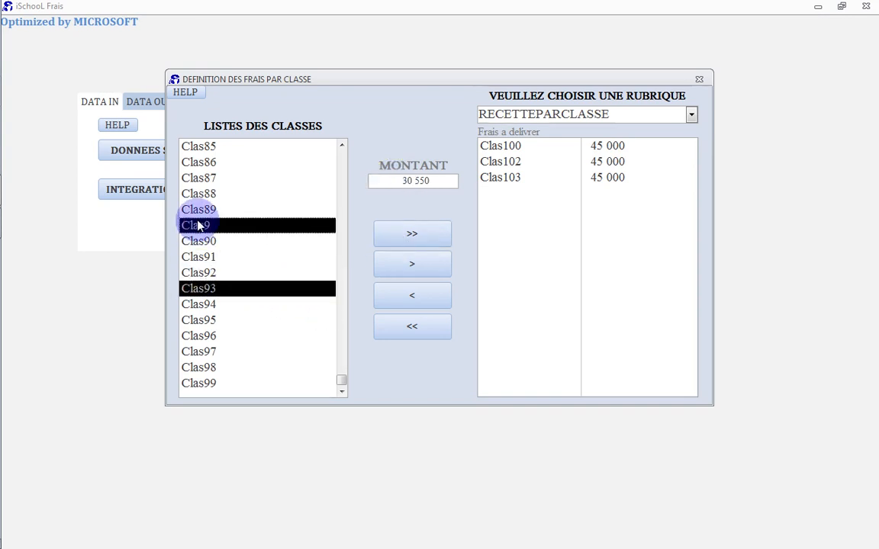
pyautogui.keyDown('ctrl'); pyautogui.click(197, 178); pyautogui.keyUp('ctrl')
pyautogui.click(408, 267)
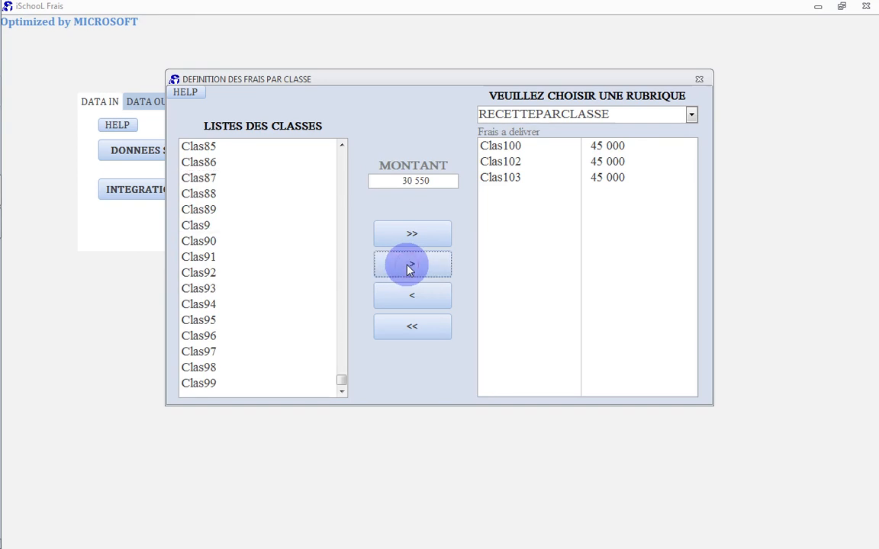
pyautogui.click(699, 79)
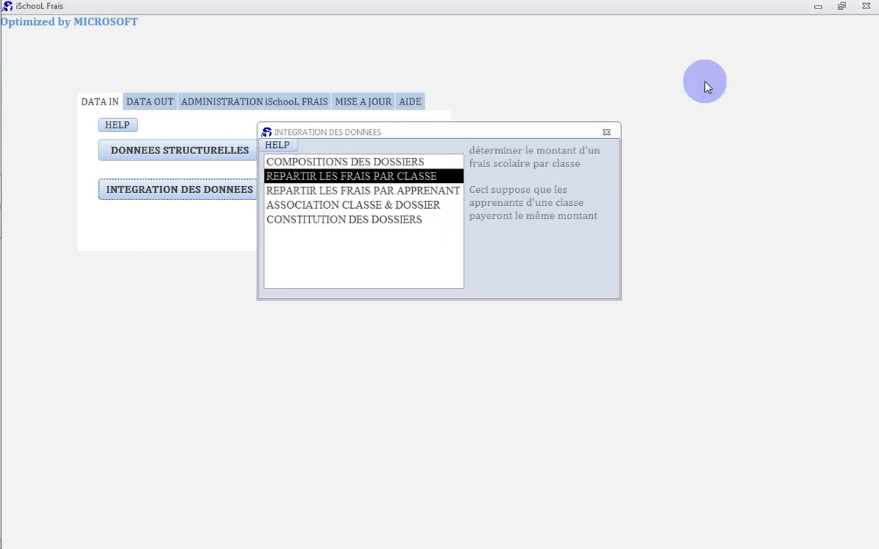
# Step: Open the fee distribution by learner (REPARTIR LES FRAIS PAR APPRENANT) and choose the RECETTEAPPRENANT rubrique
pyautogui.click(396, 193)
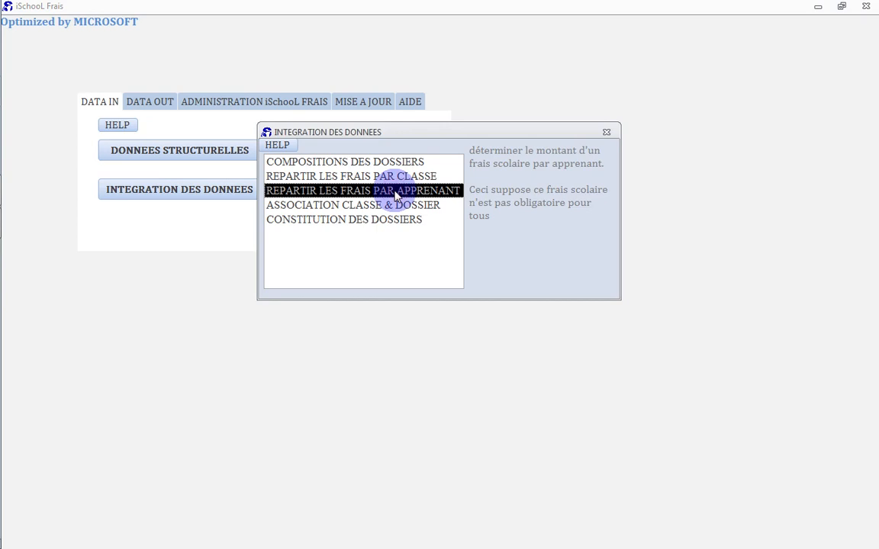
pyautogui.doubleClick(396, 192)
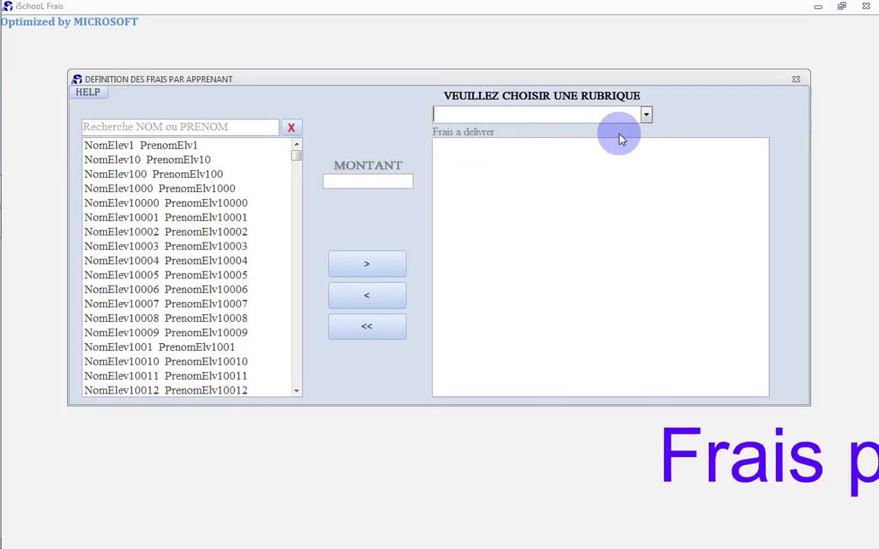
pyautogui.click(646, 116)
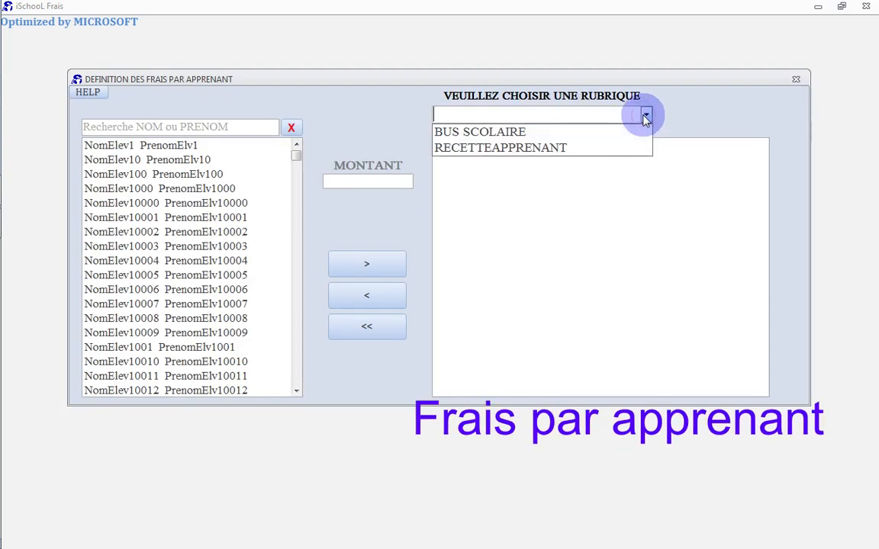
pyautogui.click(589, 148)
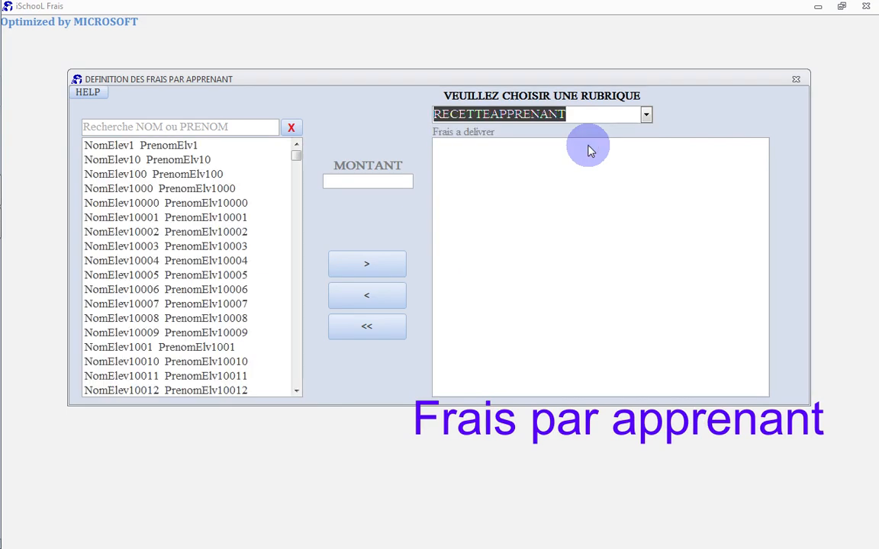
# Step: Assign a 45 000 fee to learners 10, 10000, 10003 and 1001 under the RECETTEAPPRENANT rubrique
pyautogui.keyDown('ctrl'); pyautogui.click(182, 161); pyautogui.keyUp('ctrl')
pyautogui.keyDown('ctrl'); pyautogui.click(191, 203); pyautogui.keyUp('ctrl')
pyautogui.keyDown('ctrl'); pyautogui.click(198, 246); pyautogui.keyUp('ctrl')
pyautogui.keyDown('ctrl'); pyautogui.click(206, 348); pyautogui.keyUp('ctrl')
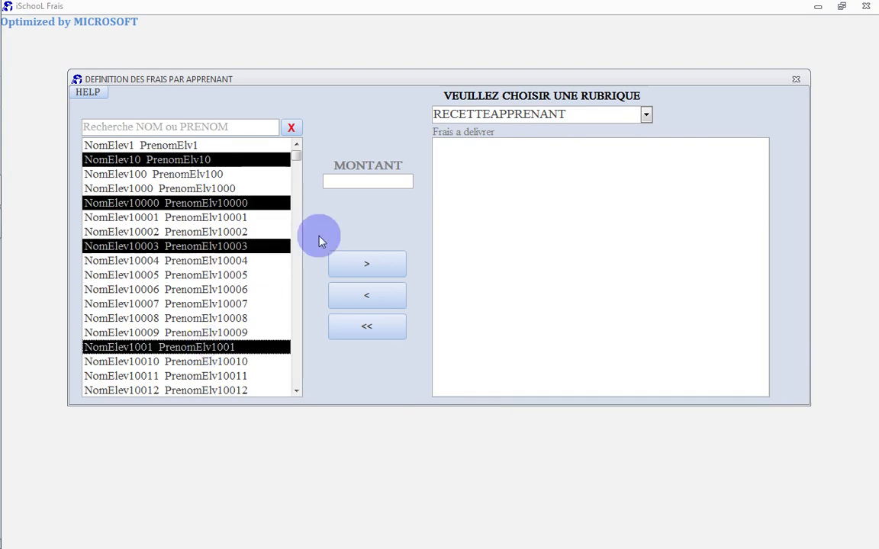
pyautogui.click(362, 182)
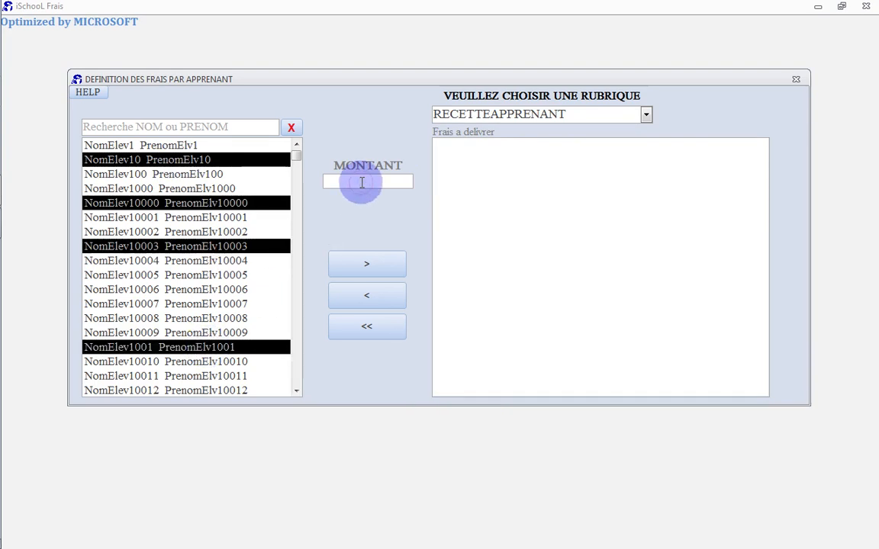
pyautogui.write('45 000')
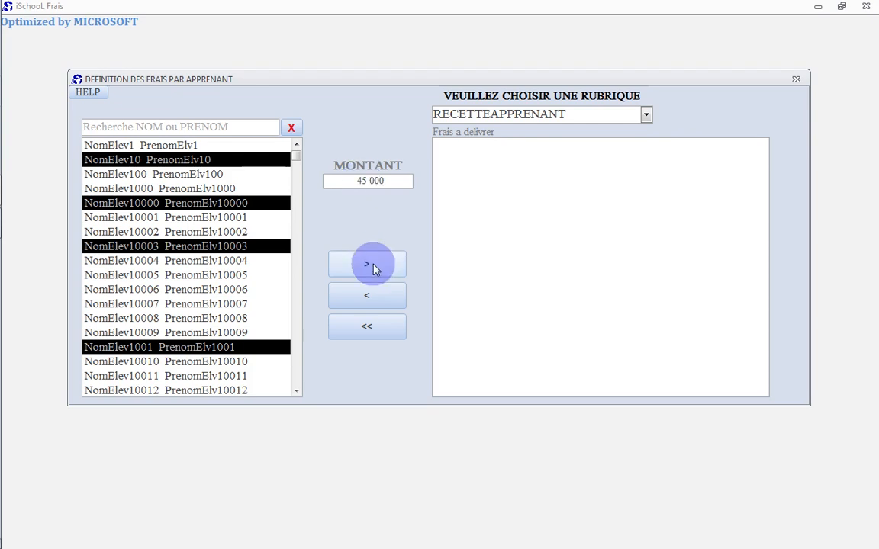
pyautogui.click(369, 264)
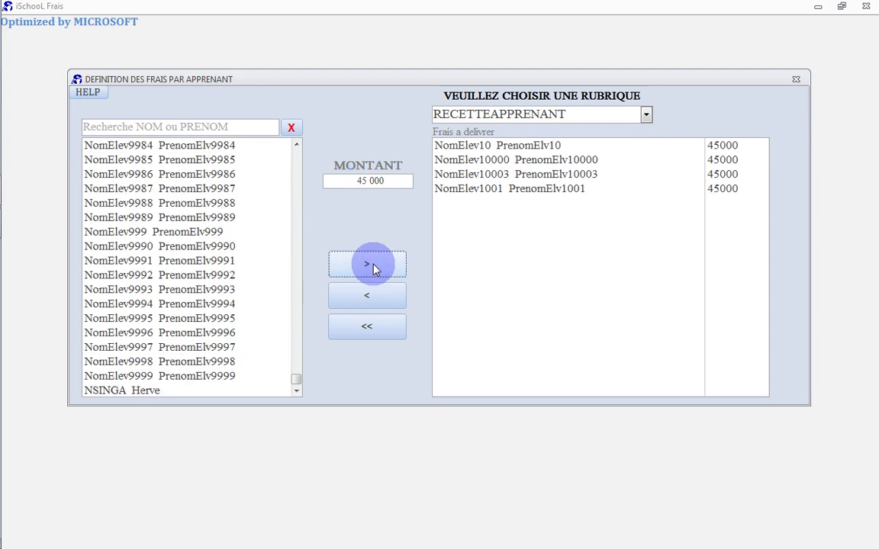
# Step: Assign the 45 000 fee to learners 999 and 9988 as well, then remove all learners from the RECETTEAPPRENANT rubrique
pyautogui.click(203, 232)
pyautogui.keyDown('ctrl'); pyautogui.click(202, 202); pyautogui.keyUp('ctrl')
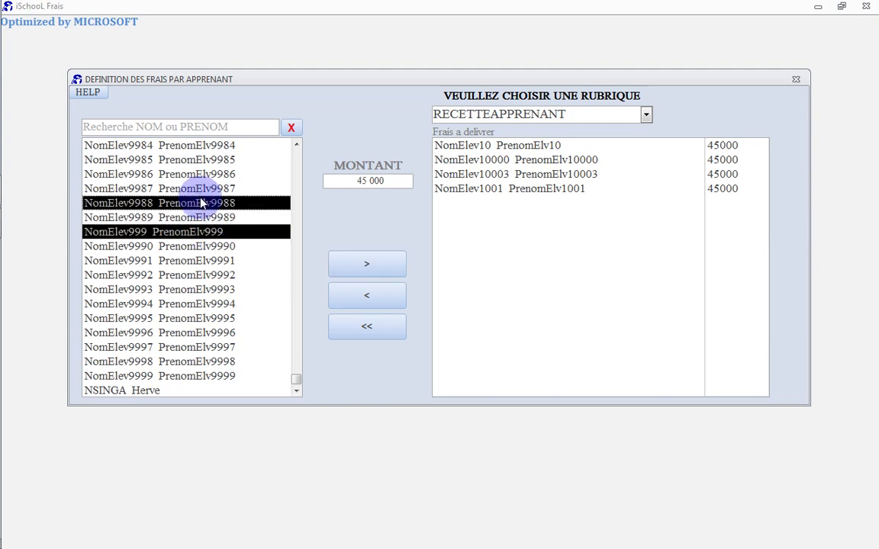
pyautogui.click(385, 267)
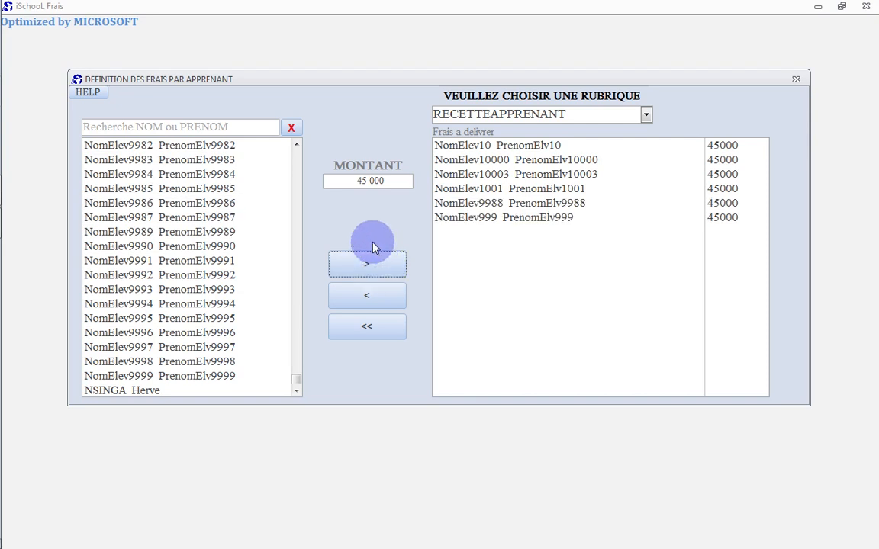
pyautogui.click(374, 328)
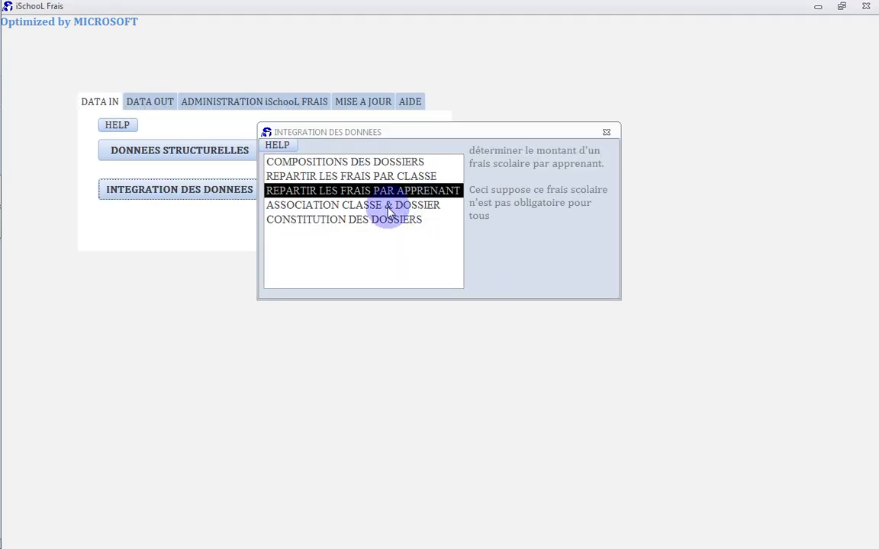
# Step: Open the class and file association (ASSOCIATION CLASSE & DOSSIER) and add Clas107 to the classes for the BEPC file
pyautogui.click(387, 207)
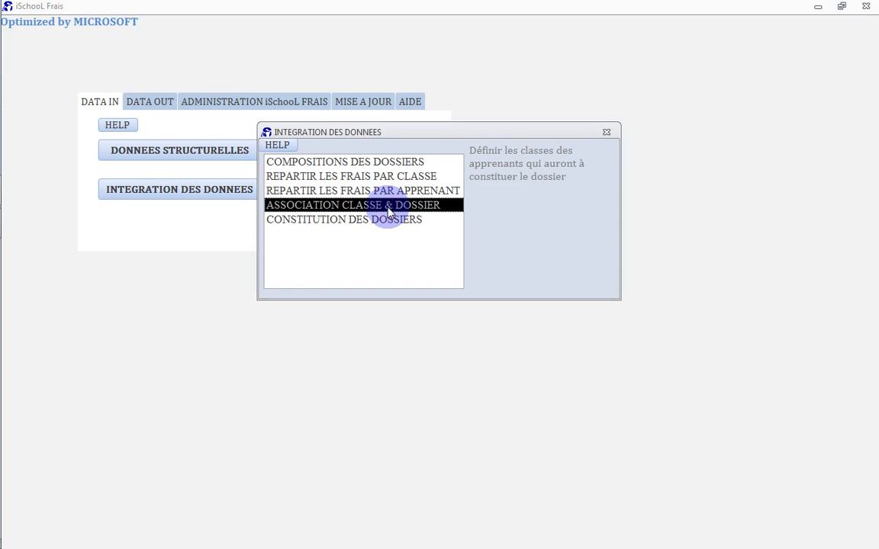
pyautogui.doubleClick(388, 206)
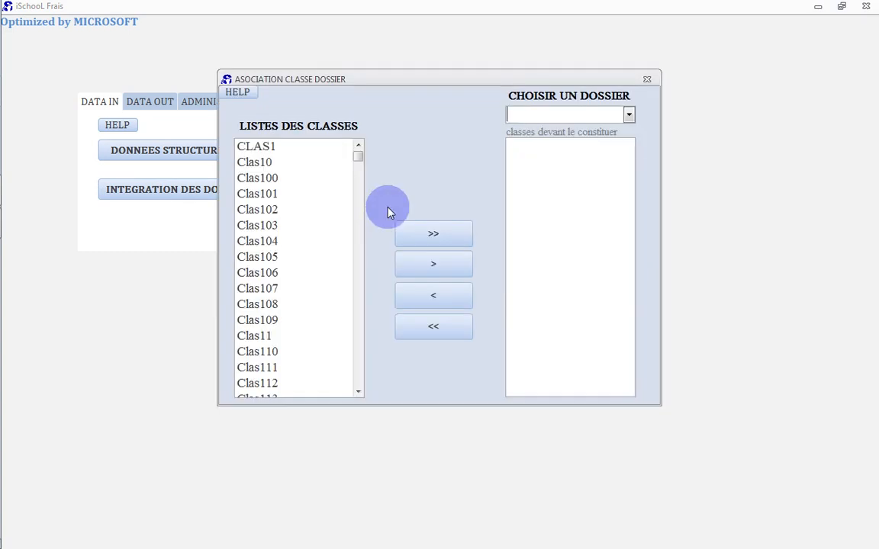
pyautogui.click(629, 116)
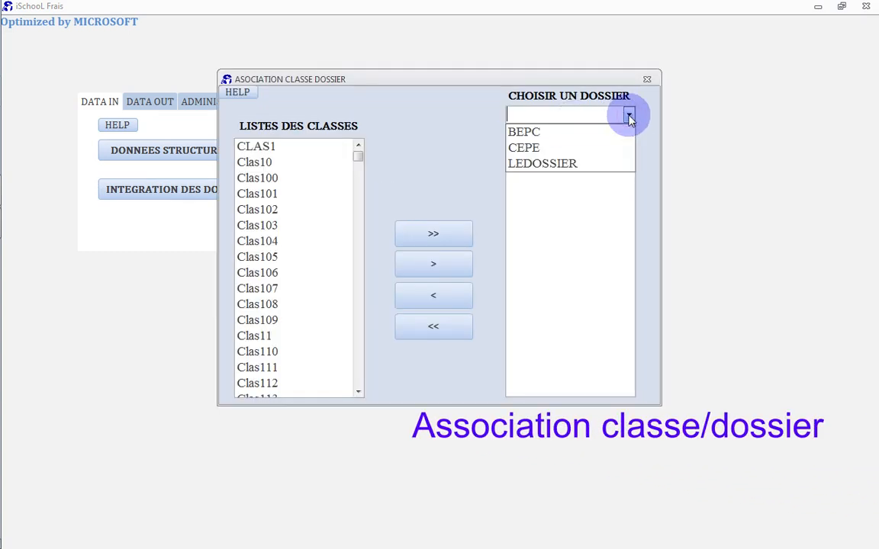
pyautogui.click(588, 133)
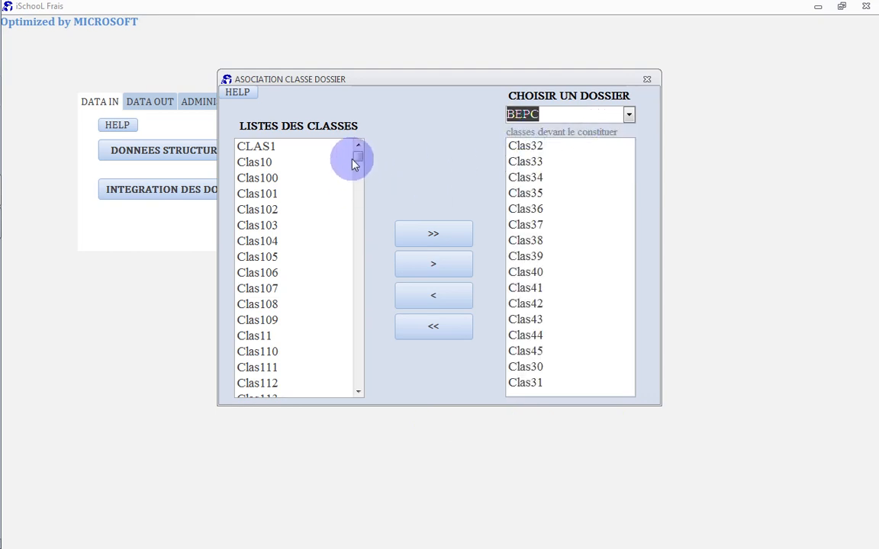
pyautogui.click(275, 288)
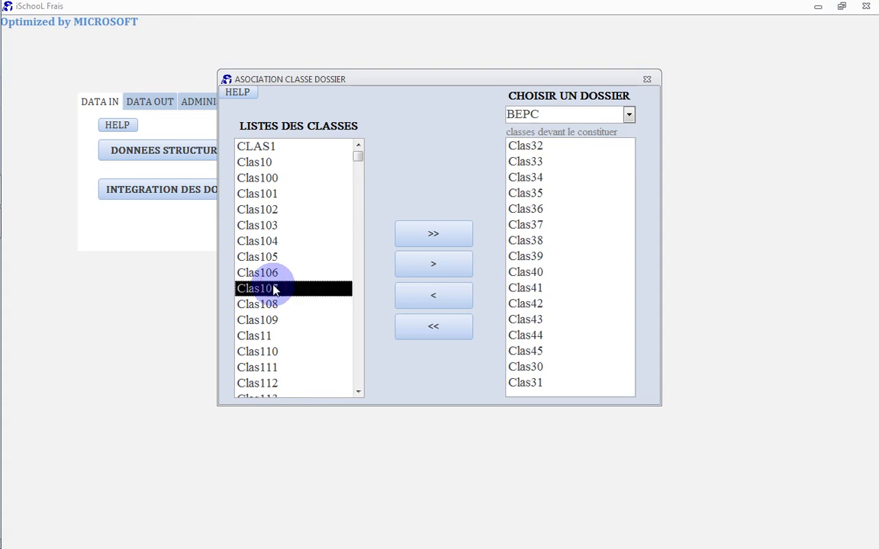
pyautogui.click(425, 266)
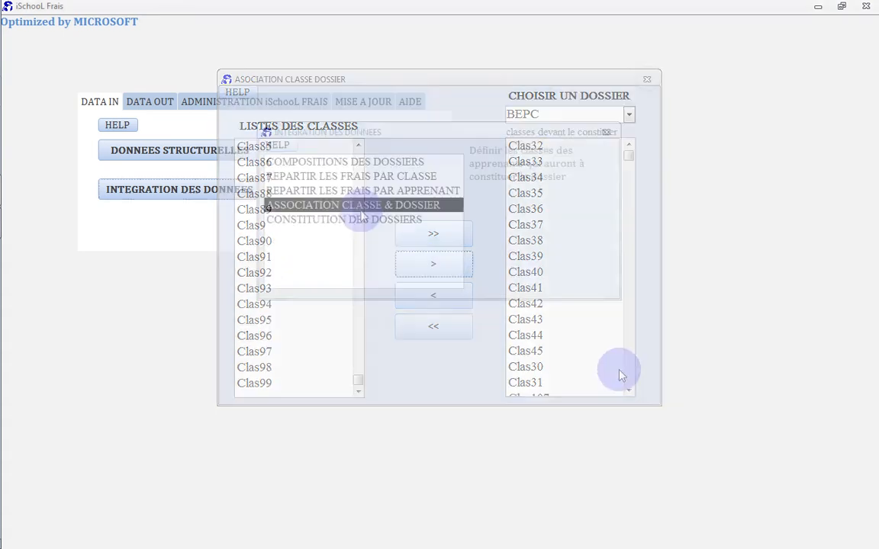
# Step: Open the constitution of learner files (CONSTITUTION DES DOSSIERS) and choose the CEPE rubrique
pyautogui.click(354, 221)
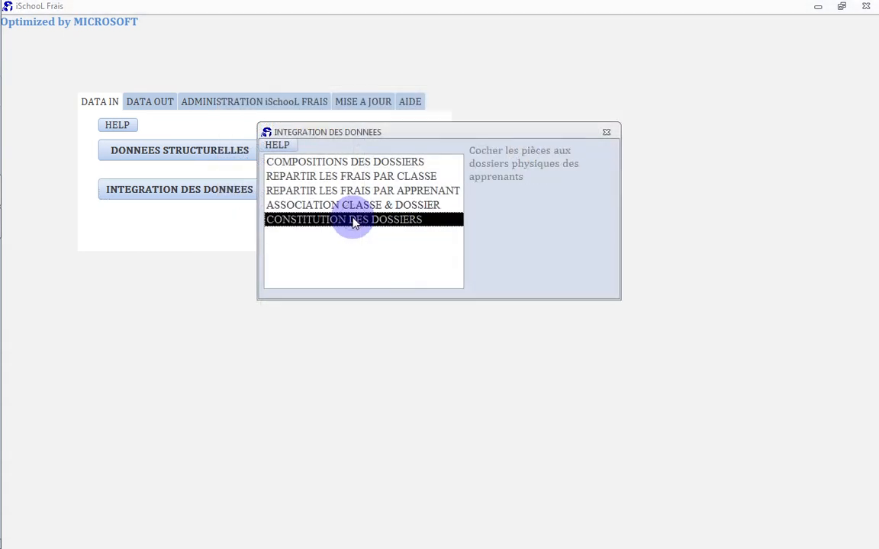
pyautogui.doubleClick(354, 221)
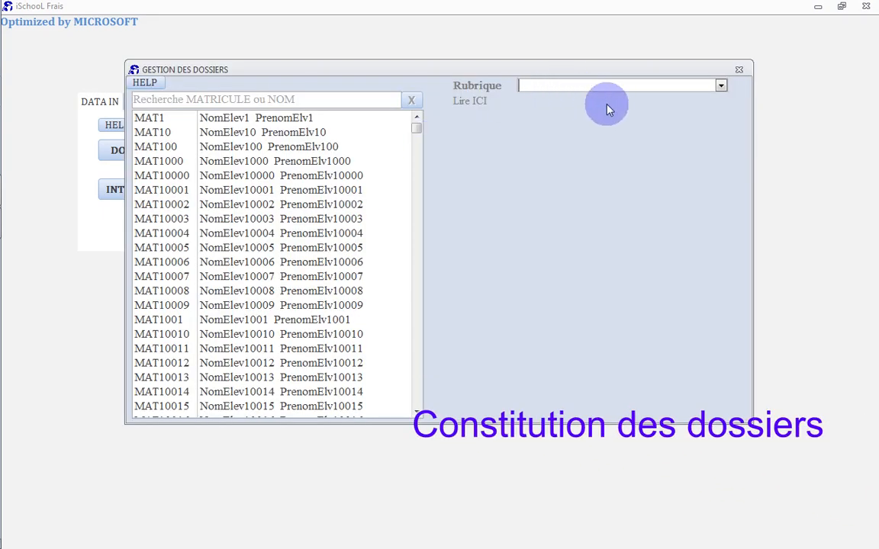
pyautogui.click(722, 87)
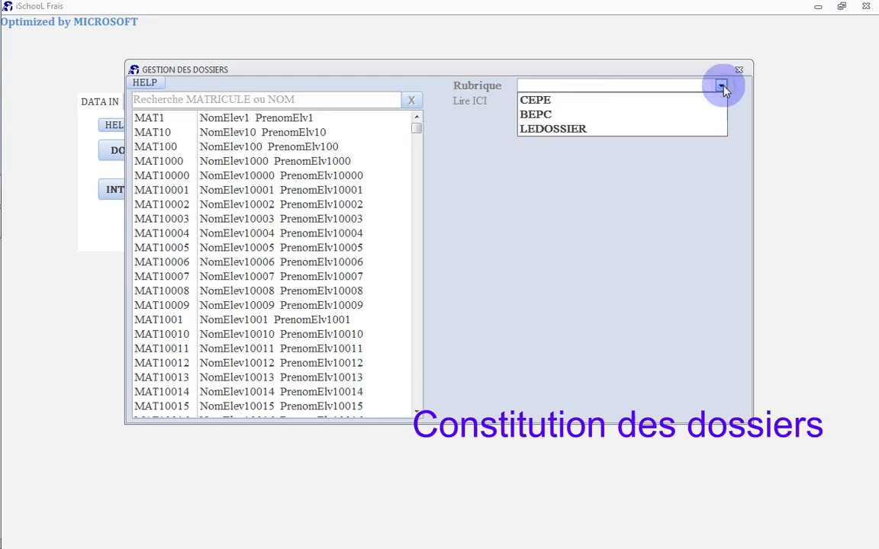
pyautogui.click(632, 106)
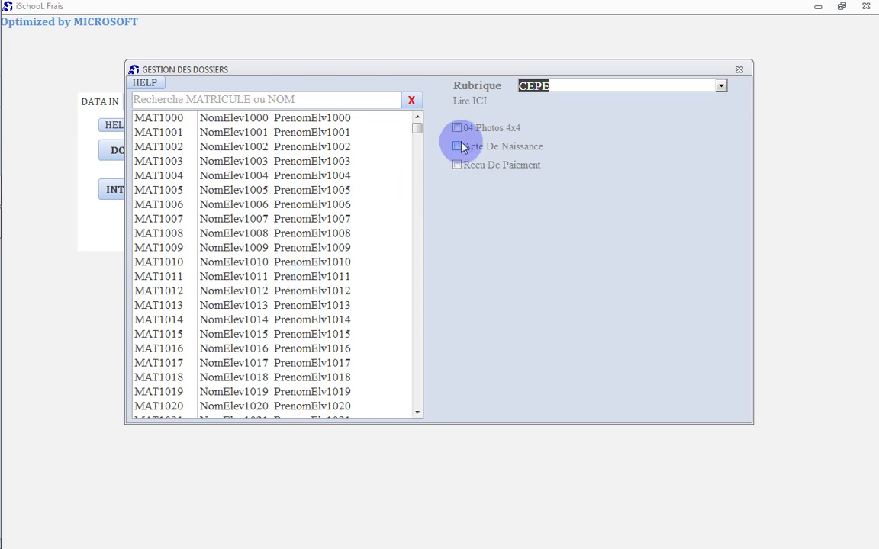
# Step: Mark Recu De Paiement as supplied in learner 1000's CEPE file, compare it with learner 1001's file, and close the file management form
pyautogui.click(297, 134)
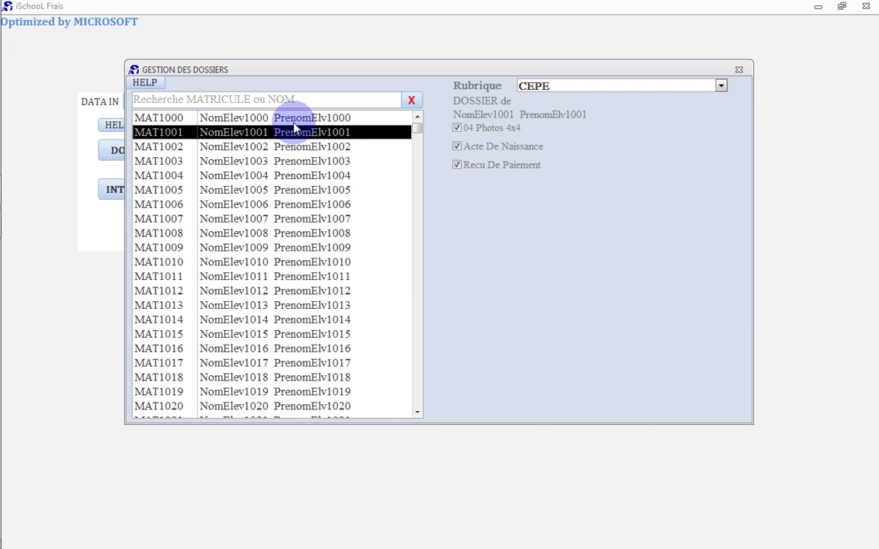
pyautogui.click(293, 120)
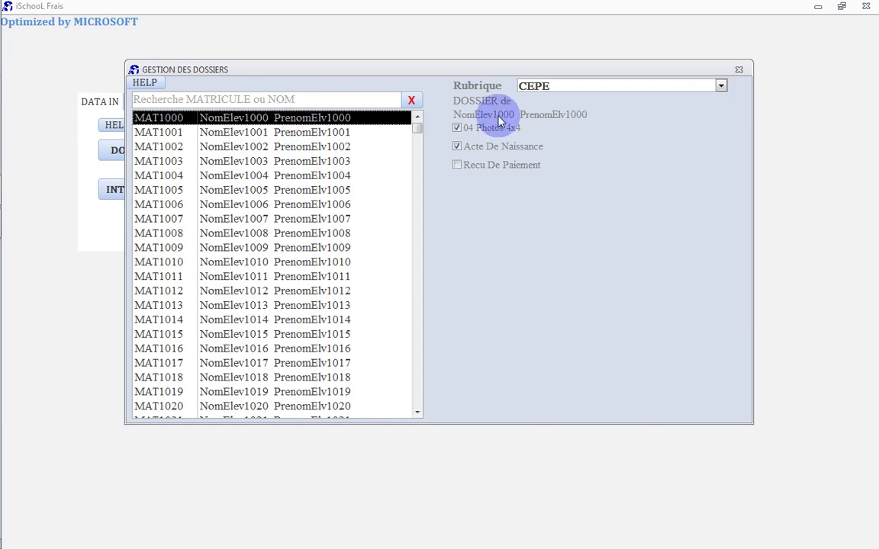
pyautogui.click(457, 165)
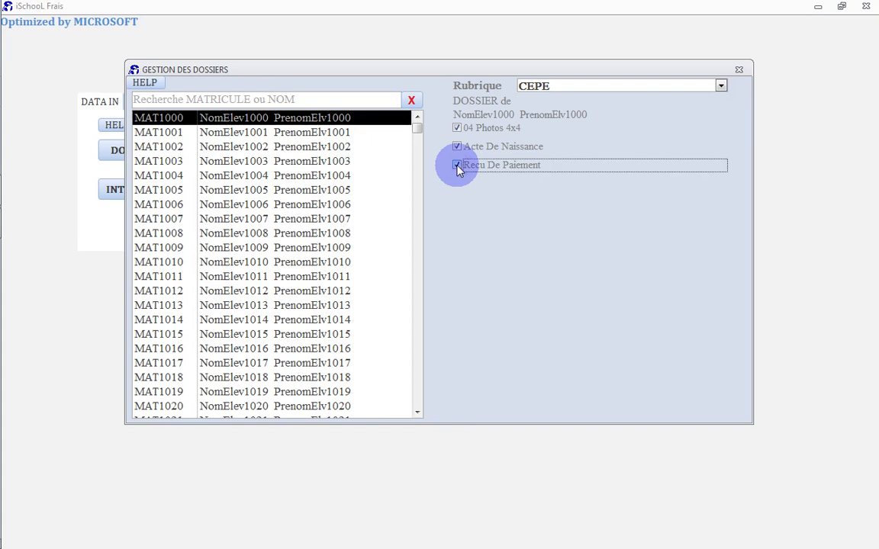
pyautogui.click(326, 132)
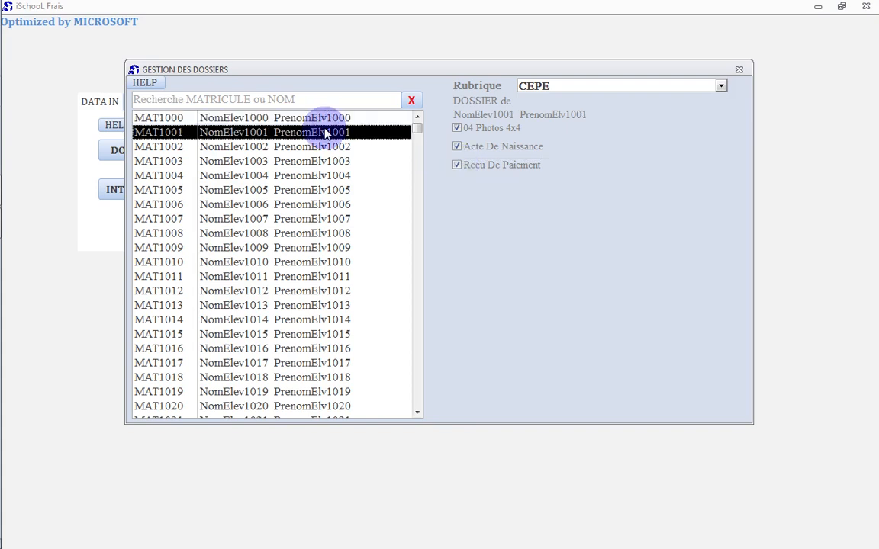
pyautogui.click(317, 118)
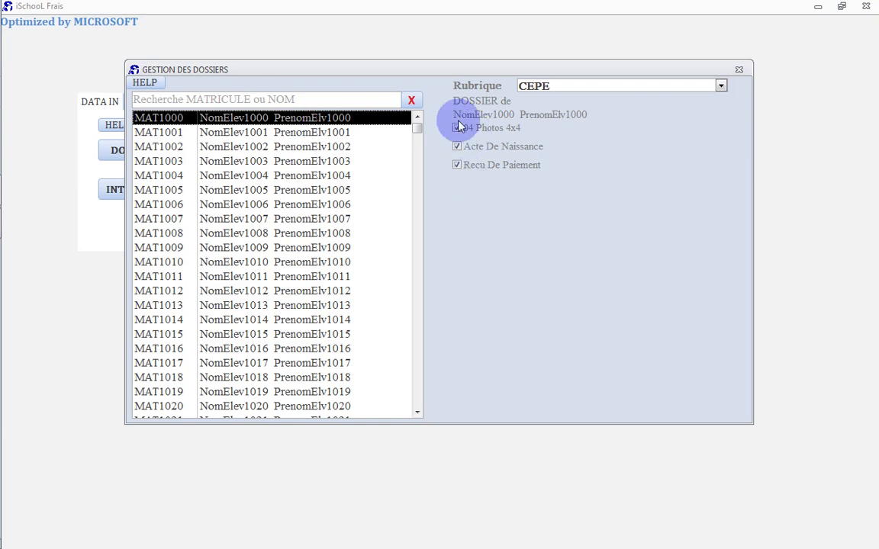
pyautogui.click(739, 71)
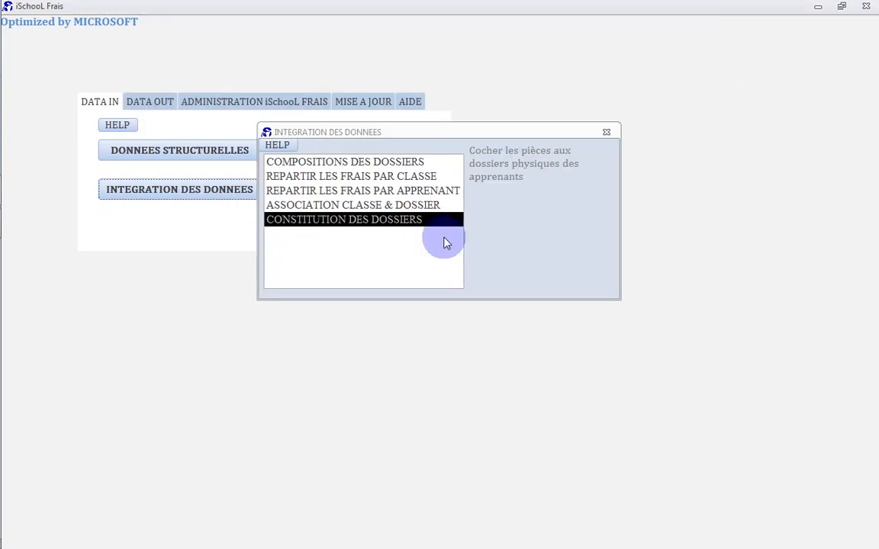